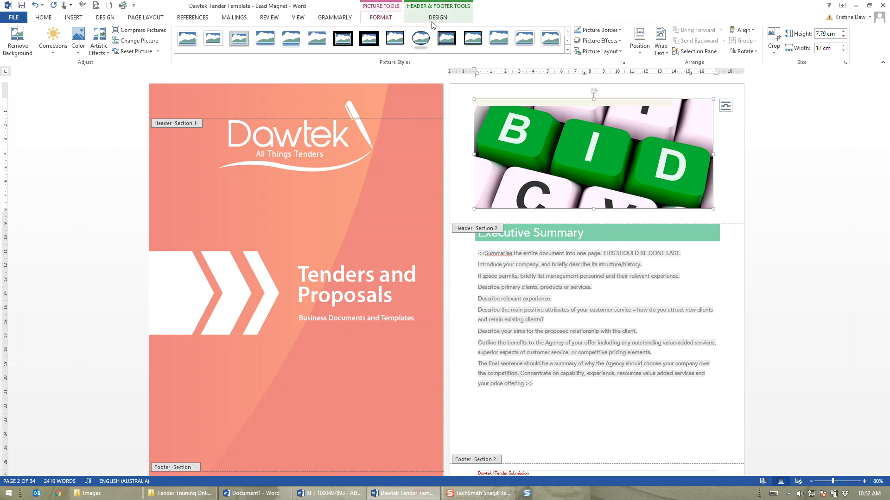
- Set the header's BID picture to wrap in front of text and shrink it to about 1.5 cm by 3.27 cm at the header's right end
{"action": "left_click", "coordinate": [641, 49]}
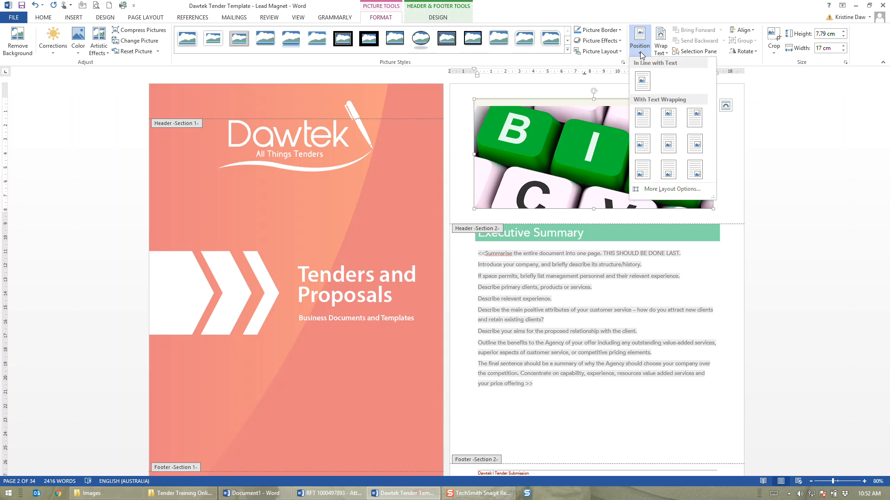
{"action": "left_click", "coordinate": [662, 189]}
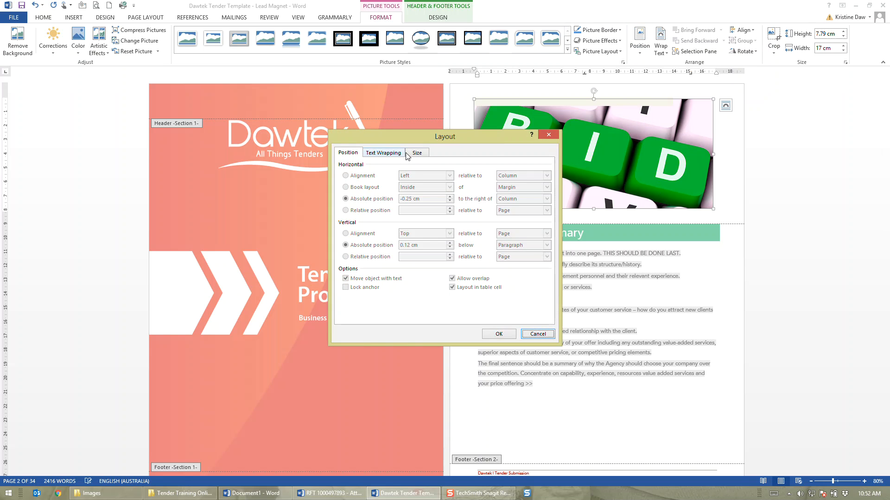
{"action": "left_click", "coordinate": [384, 154]}
{"action": "left_click", "coordinate": [403, 217]}
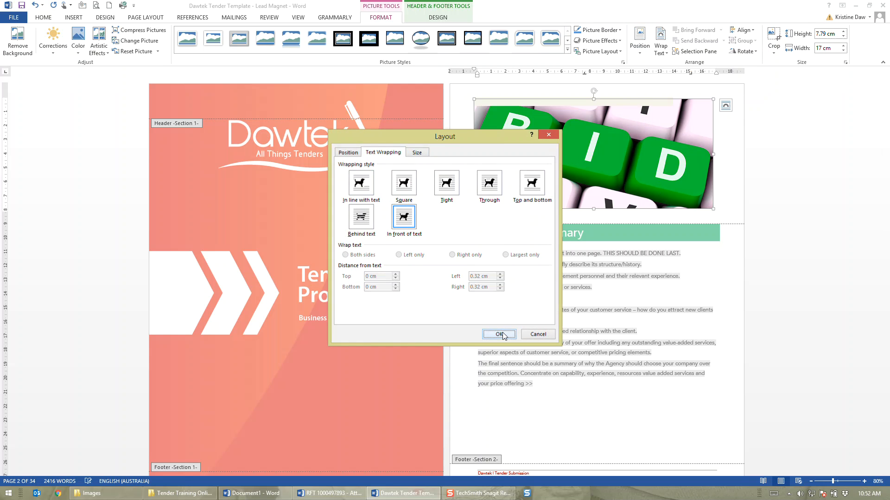
{"action": "left_click", "coordinate": [499, 334]}
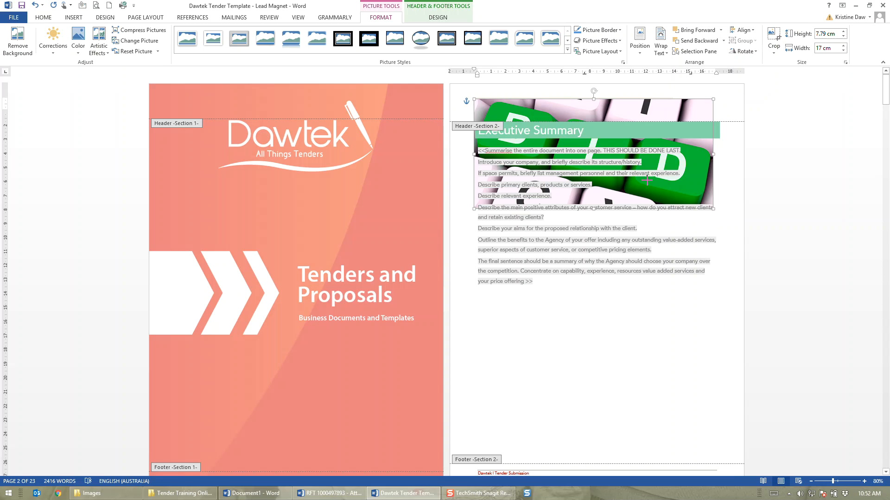
{"action": "left_click_drag", "start_coordinate": [713, 209], "coordinate": [706, 101]}
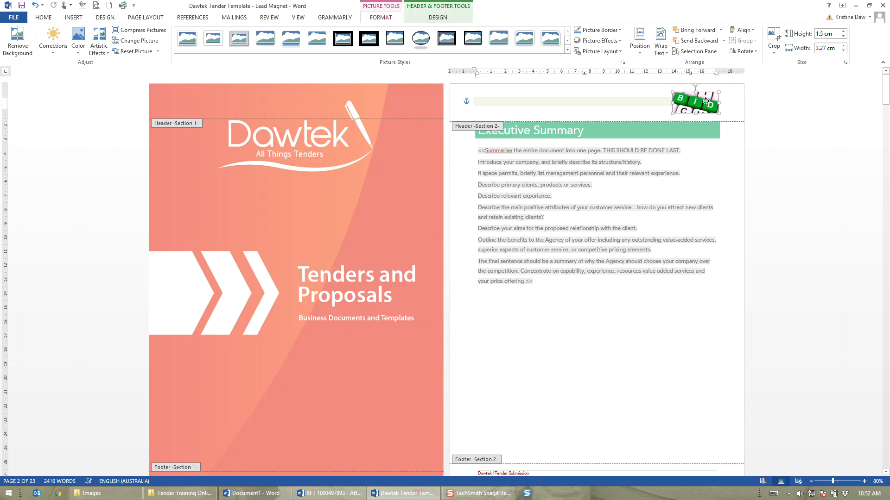
- Replace the first line of the Section 2 footer with "Bid Management" and colour it standard green
{"action": "scroll", "coordinate": [638, 296], "scroll_direction": "down", "scroll_amount": 4}
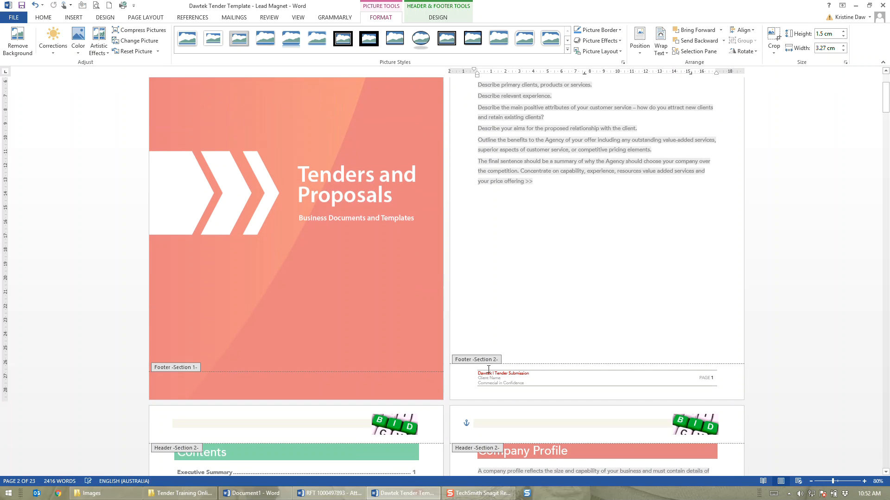
{"action": "left_click_drag", "start_coordinate": [534, 375], "coordinate": [476, 373]}
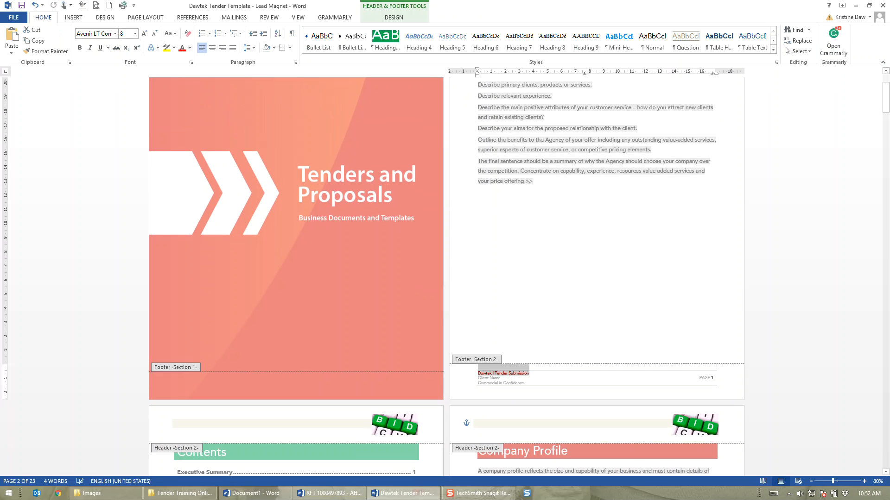
{"action": "type", "text": "Bid Management"}
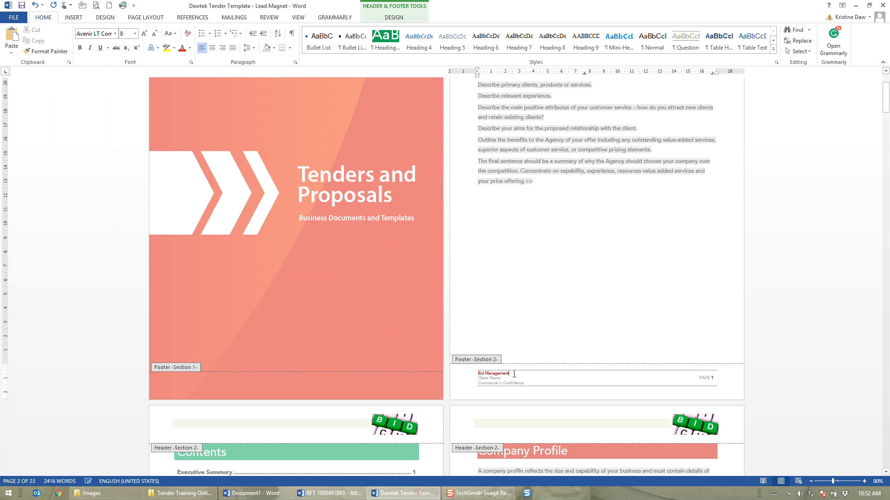
{"action": "left_click_drag", "start_coordinate": [510, 373], "coordinate": [480, 374]}
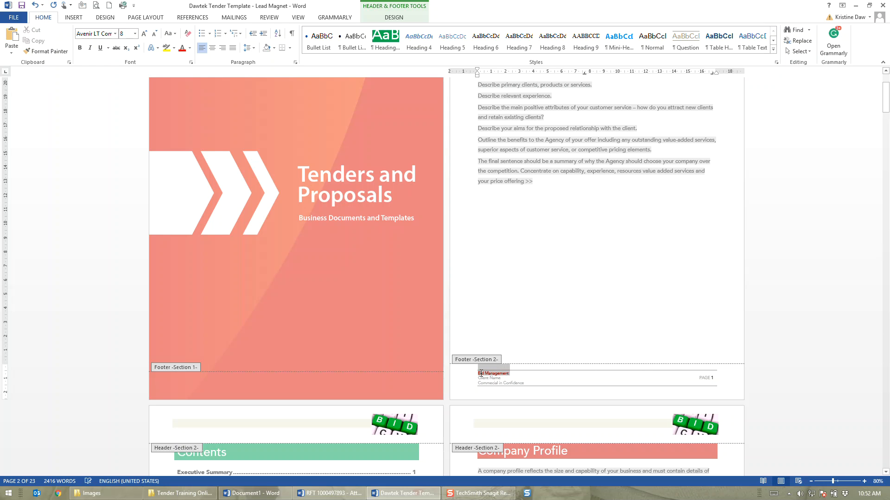
{"action": "left_click", "coordinate": [190, 48]}
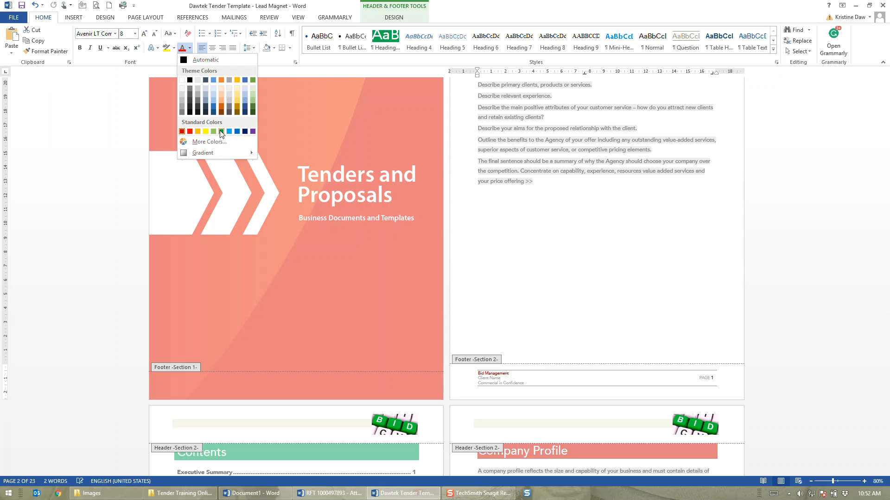
{"action": "left_click", "coordinate": [221, 131]}
- Replace the footer's "Client Name" line with "Department of Human Services" and finish editing the header and footer
{"action": "left_click_drag", "start_coordinate": [502, 378], "coordinate": [480, 380]}
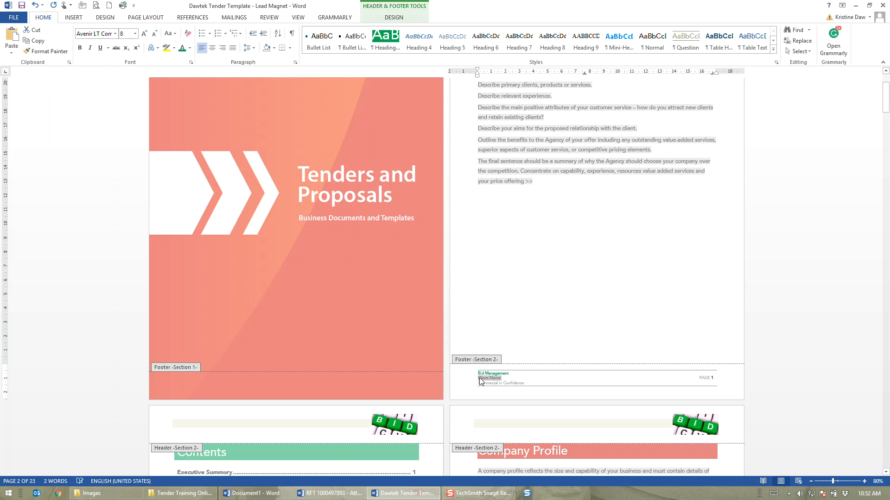
{"action": "type", "text": "Departm"}
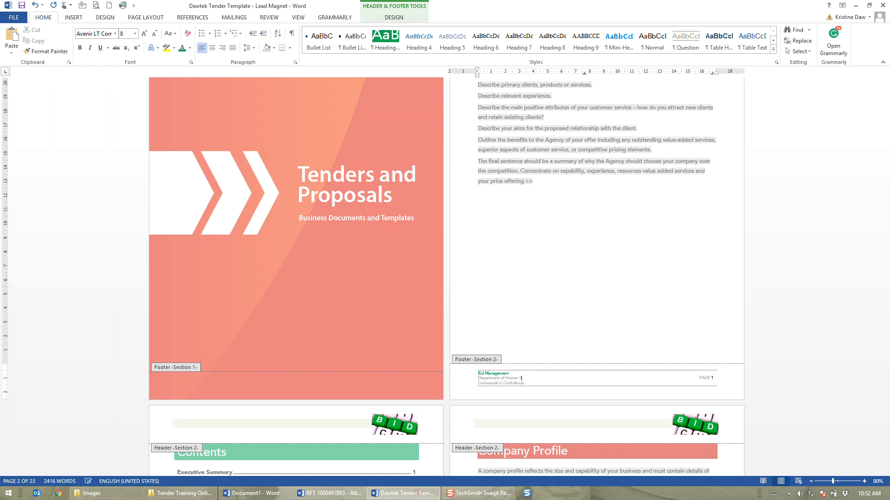
{"action": "scroll", "coordinate": [434, 154], "scroll_direction": "up", "scroll_amount": 4}
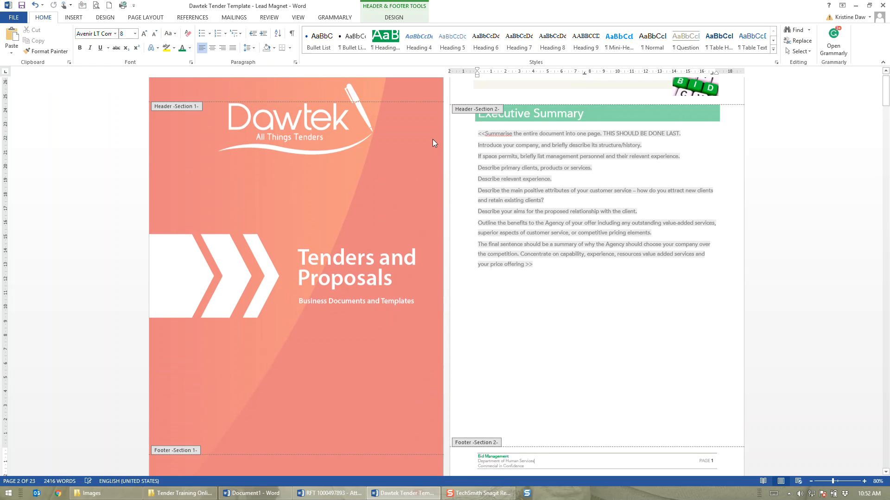
{"action": "left_click", "coordinate": [394, 17]}
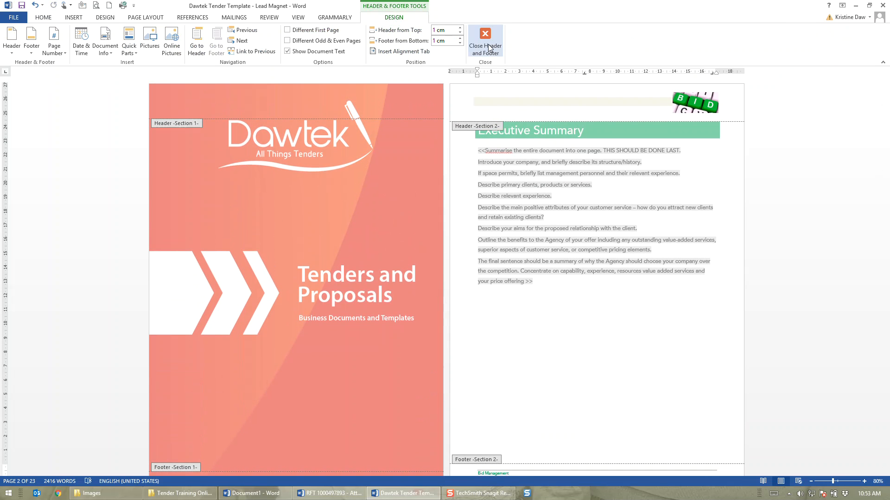
{"action": "left_click", "coordinate": [484, 42]}
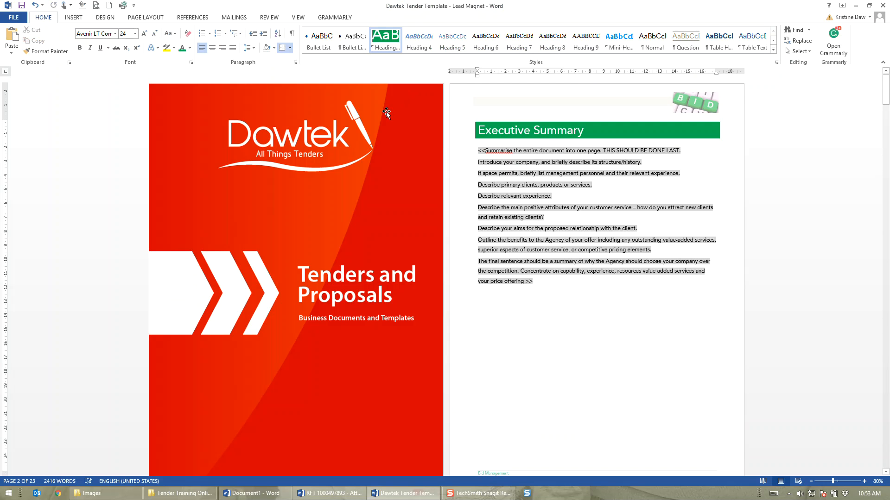
- Replace the red cover page picture with the "Think outside the box" image from the Images folder
{"action": "left_click", "coordinate": [314, 98]}
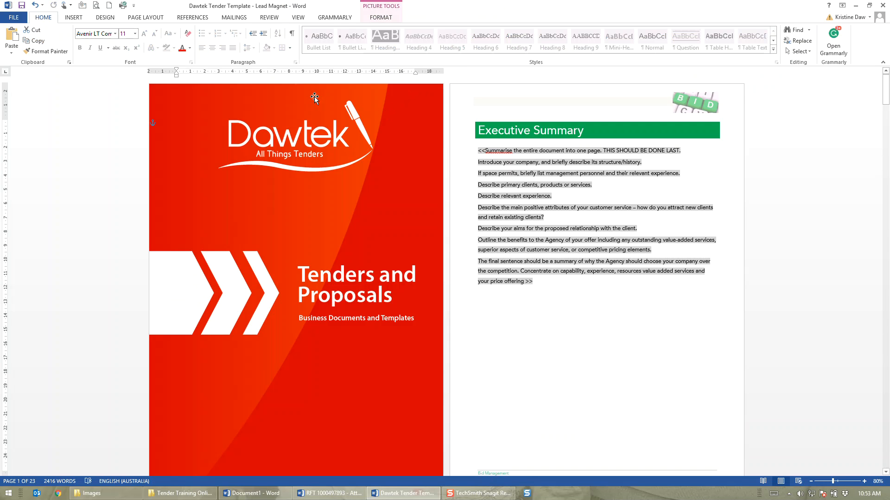
{"action": "key", "text": "Delete"}
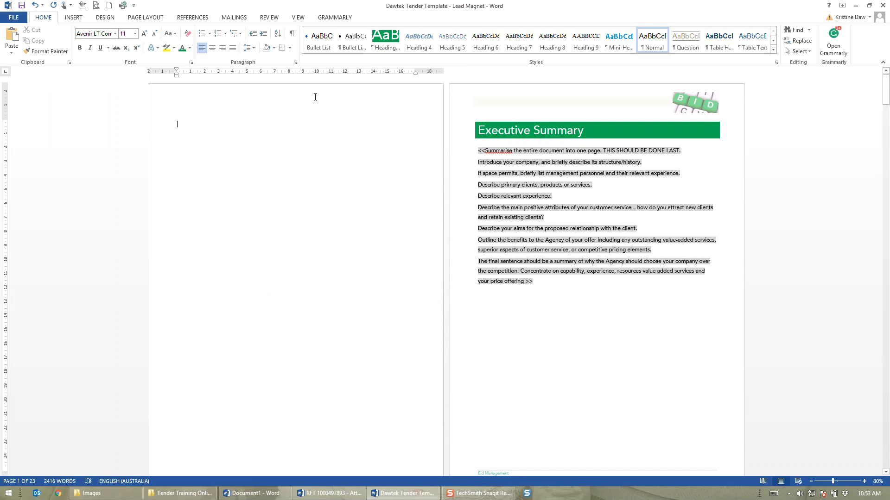
{"action": "left_click", "coordinate": [74, 17]}
{"action": "left_click", "coordinate": [100, 40]}
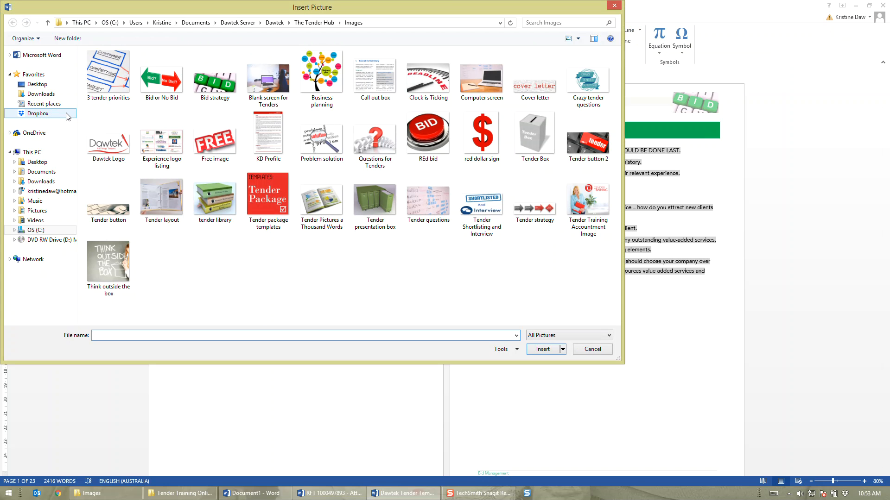
{"action": "left_click", "coordinate": [117, 256]}
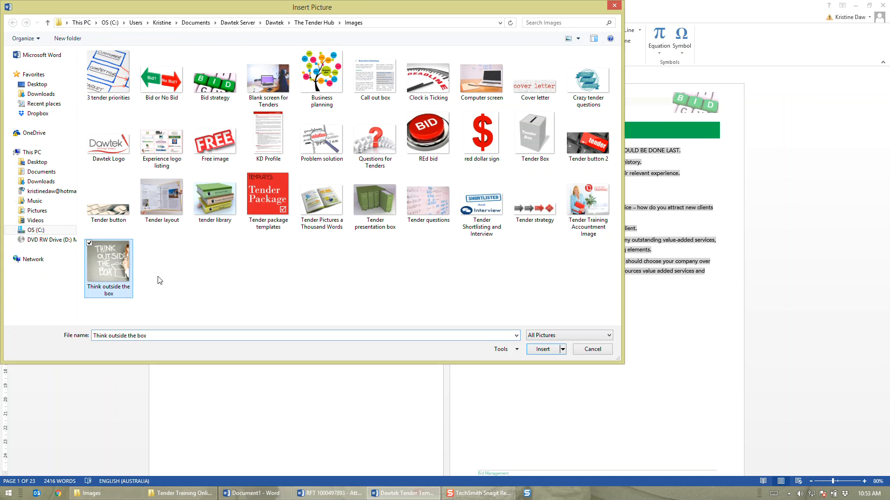
{"action": "left_click", "coordinate": [541, 349]}
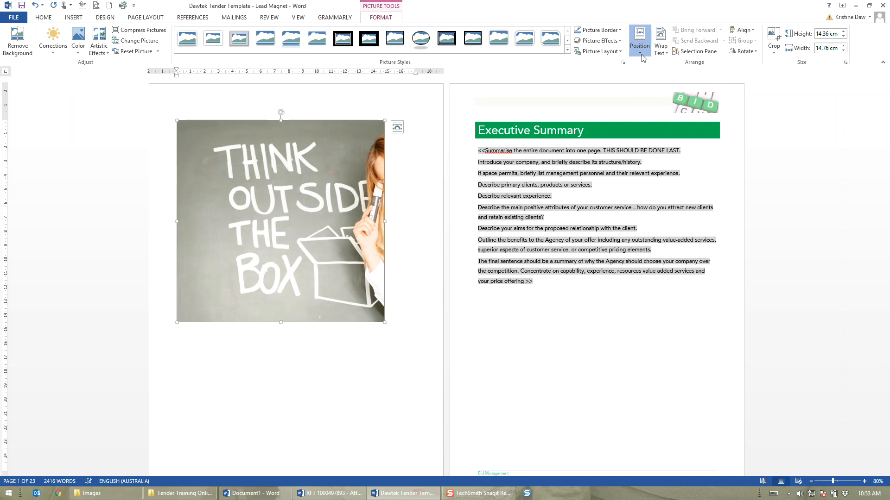
- Set the new cover picture's text wrapping to In front of text
{"action": "left_click", "coordinate": [639, 40]}
{"action": "left_click", "coordinate": [672, 189]}
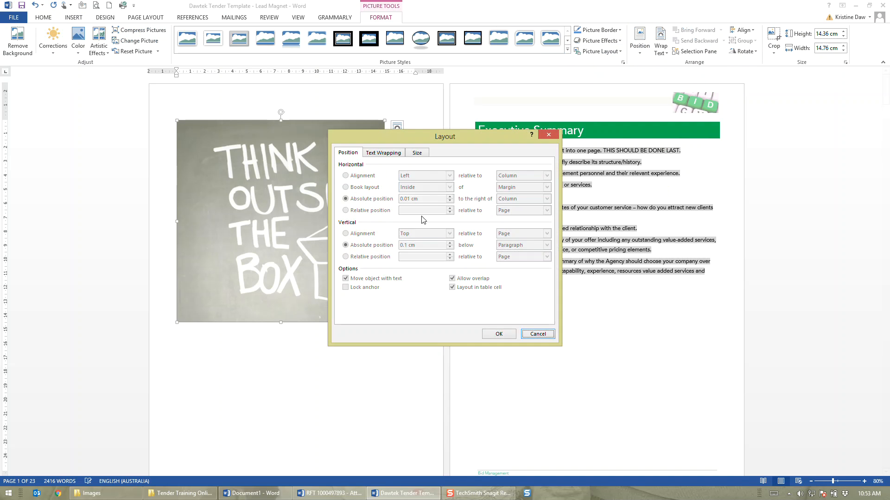
{"action": "left_click", "coordinate": [383, 152]}
{"action": "left_click", "coordinate": [403, 214]}
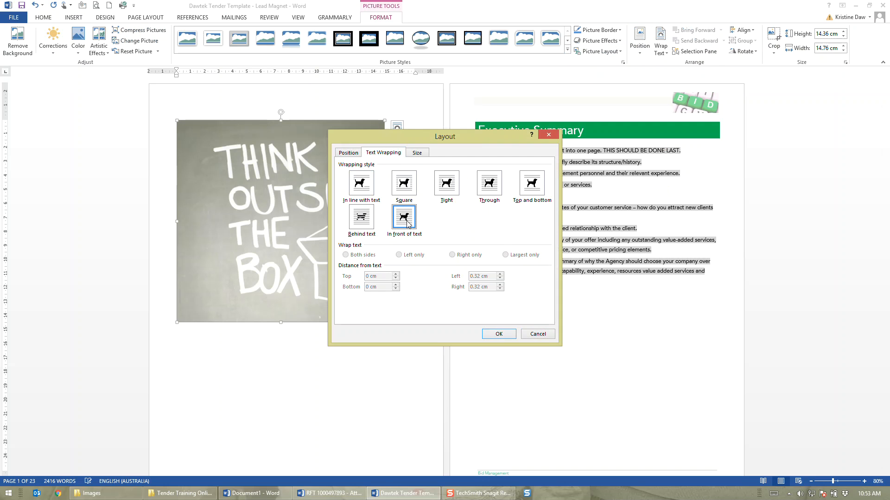
{"action": "left_click", "coordinate": [499, 334]}
- Enlarge the cover picture to about 20.68 cm by 21.26 cm so it fills the page width from the top edge
{"action": "left_click_drag", "start_coordinate": [338, 209], "coordinate": [438, 273]}
{"action": "scroll", "coordinate": [311, 237], "scroll_direction": "down", "scroll_amount": 3}
{"action": "scroll", "coordinate": [351, 366], "scroll_direction": "up", "scroll_amount": 3}
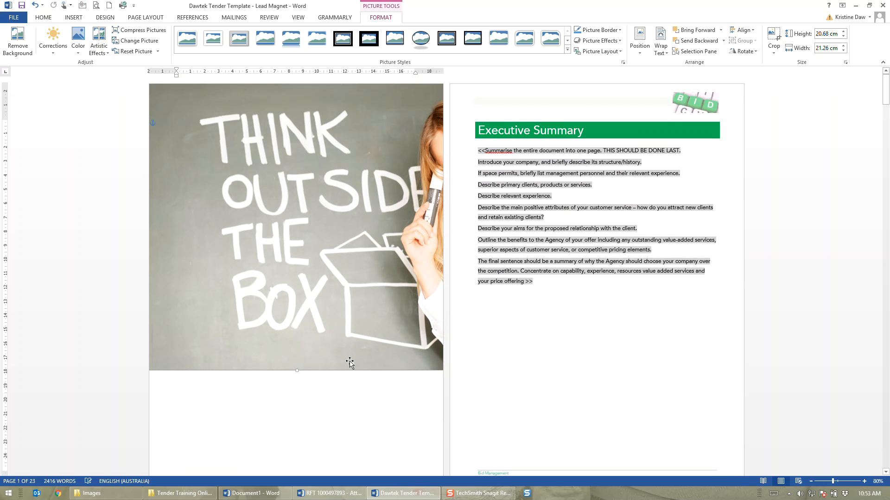
- Draw a text box about 5.54 cm high and 17.25 cm wide below the cover picture
{"action": "scroll", "coordinate": [350, 363], "scroll_direction": "down", "scroll_amount": 2}
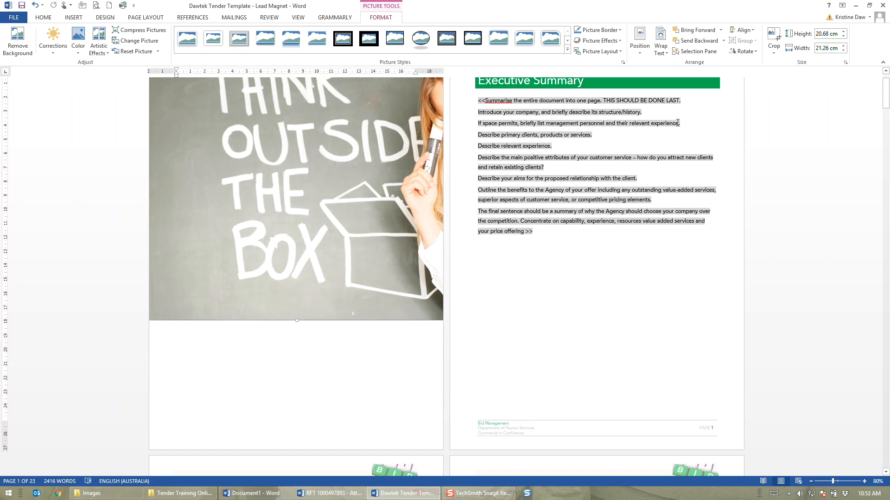
{"action": "left_click", "coordinate": [75, 19]}
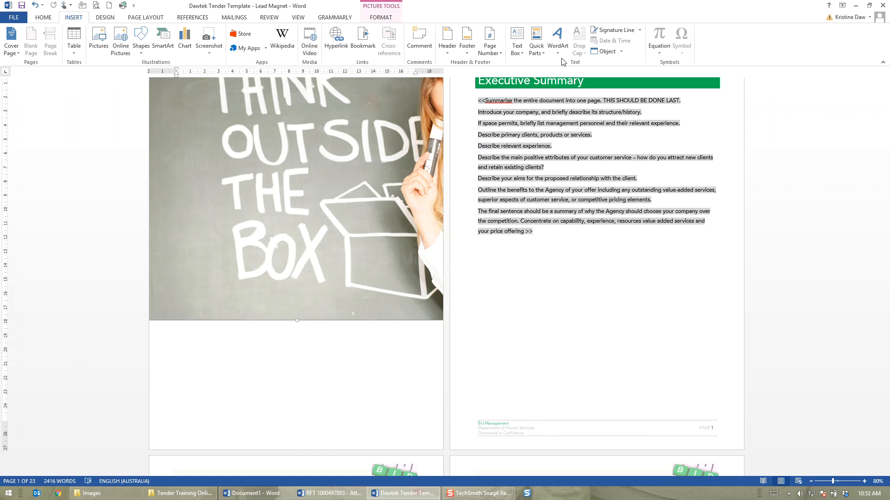
{"action": "left_click", "coordinate": [518, 47]}
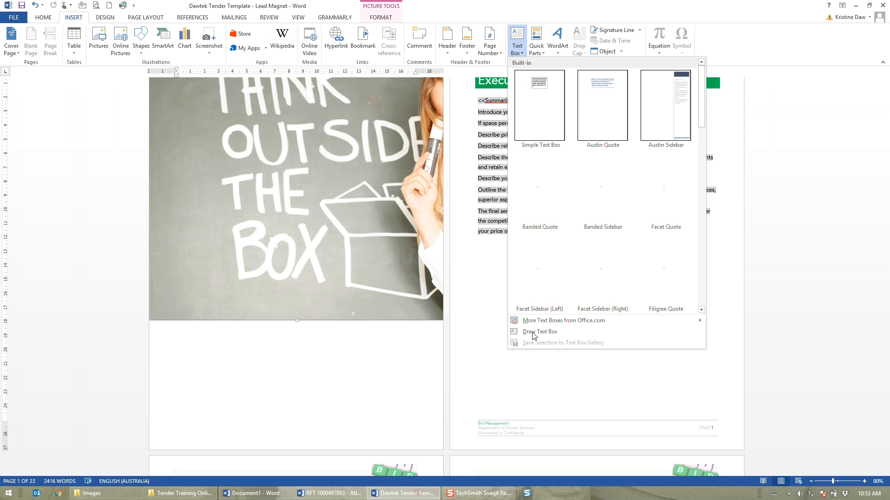
{"action": "left_click", "coordinate": [533, 332]}
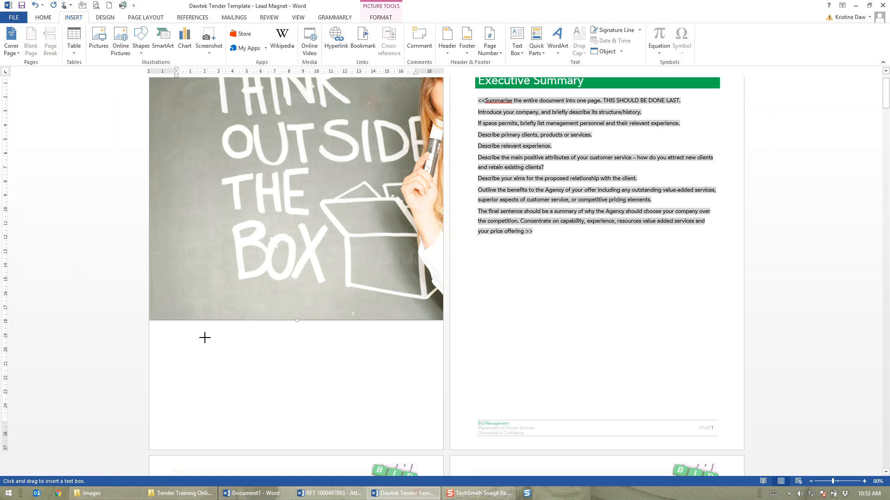
{"action": "mouse_move", "coordinate": [180, 336]}
{"action": "left_mouse_down"}
{"action": "mouse_move", "coordinate": [362, 415]}
{"action": "mouse_move", "coordinate": [422, 413]}
{"action": "left_mouse_up"}
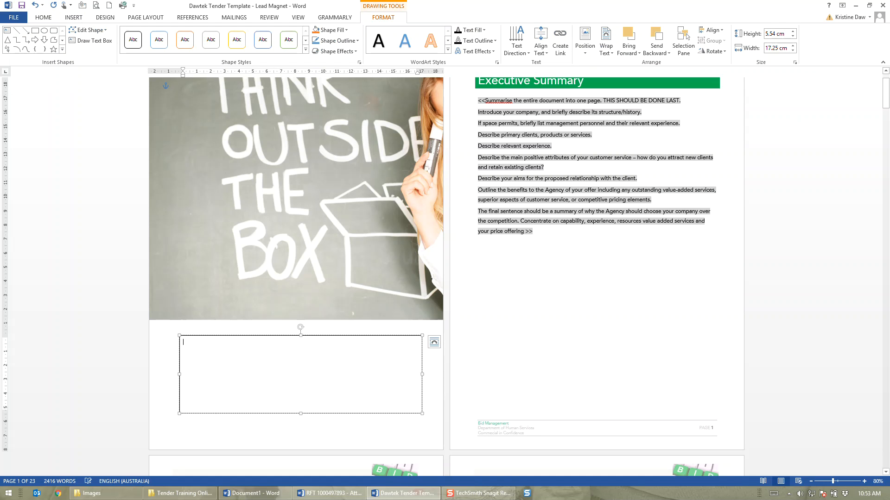
- Enter three lines in the text box: "Name of Tender", "Tender No." and "Department of Human Services"
{"action": "type", "text": "Name"}
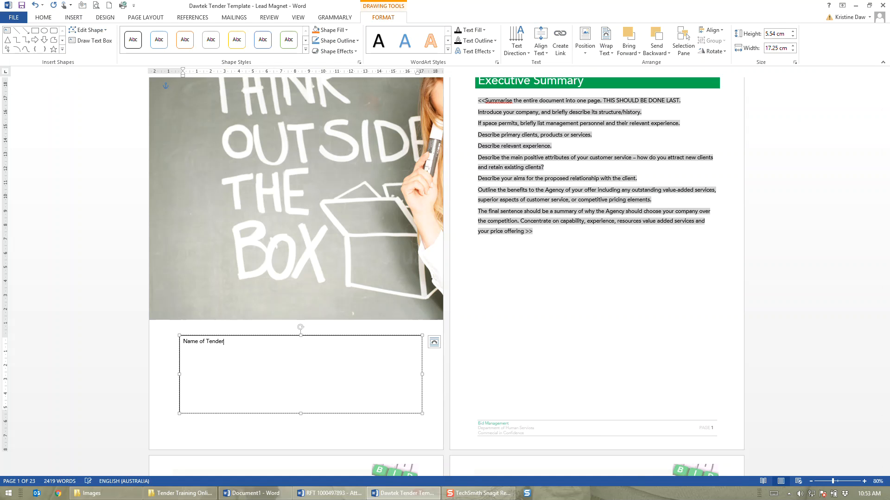
{"action": "type", "text": " of Tender"}
{"action": "key", "text": "Return"}
{"action": "type", "text": "Tender No."}
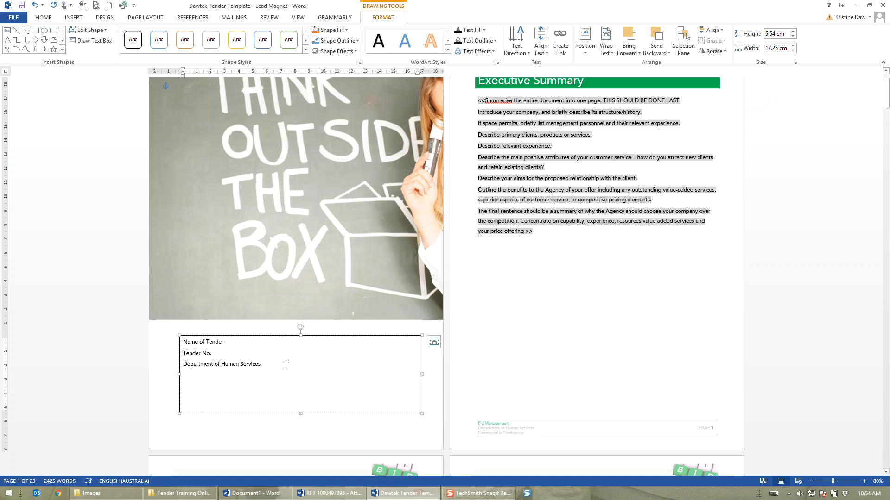
- Colour all three lines of the cover text box green
{"action": "left_click_drag", "start_coordinate": [286, 363], "coordinate": [181, 341]}
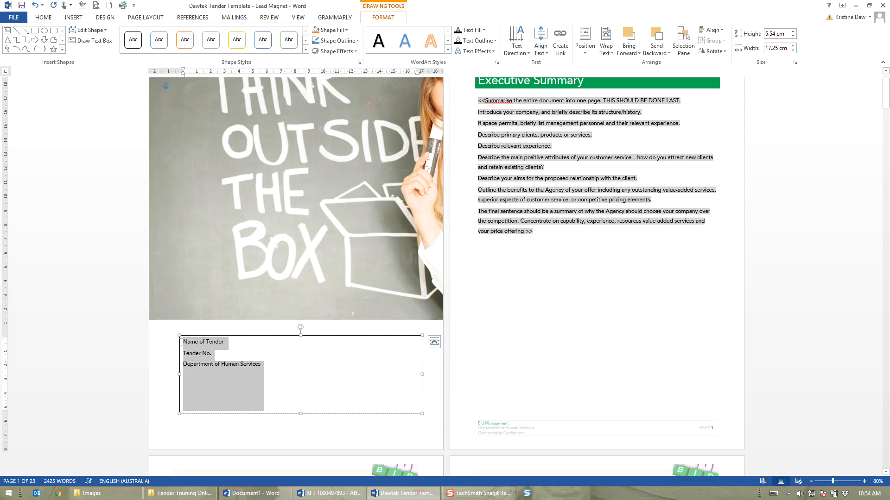
{"action": "left_click", "coordinate": [43, 17]}
{"action": "left_click", "coordinate": [182, 48]}
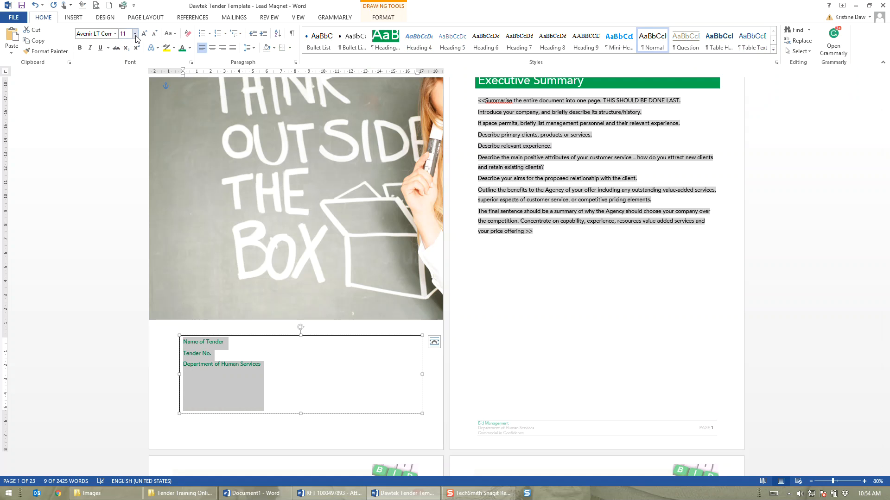
- Enlarge the cover text box lines to 24 pt and align them right
{"action": "left_click", "coordinate": [145, 34]}
{"action": "left_click", "coordinate": [145, 34]}
{"action": "left_click", "coordinate": [144, 34]}
{"action": "left_click", "coordinate": [145, 34]}
{"action": "left_click", "coordinate": [145, 34]}
{"action": "left_click", "coordinate": [144, 34]}
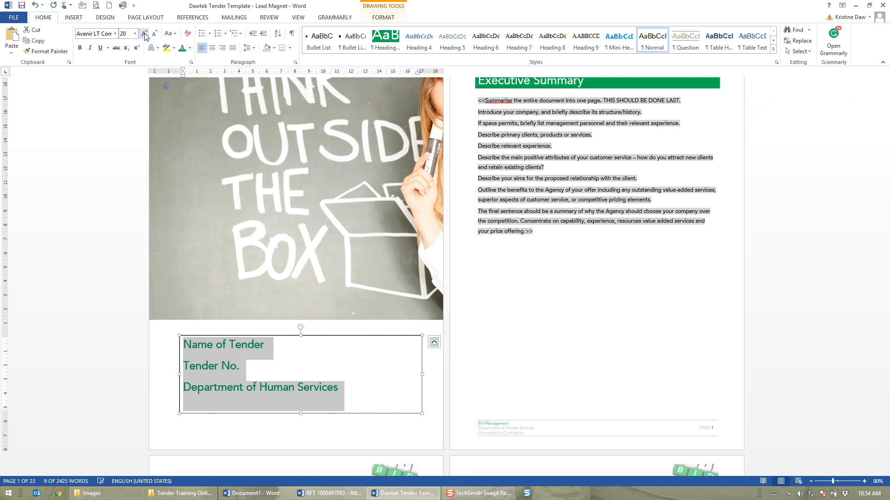
{"action": "left_click", "coordinate": [145, 33]}
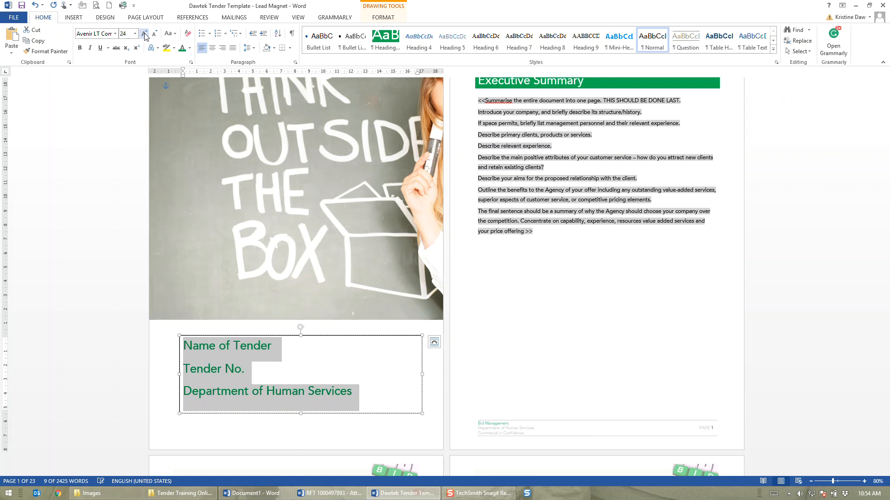
{"action": "left_click", "coordinate": [222, 48]}
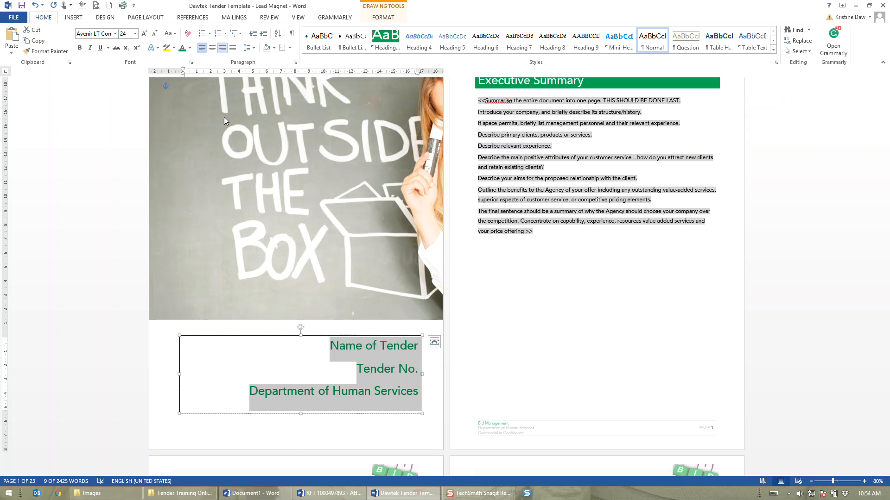
- Remove the outline from the cover page text box by setting its line to No line
{"action": "left_click", "coordinate": [274, 337]}
{"action": "right_click", "coordinate": [274, 337]}
{"action": "key", "text": "Escape"}
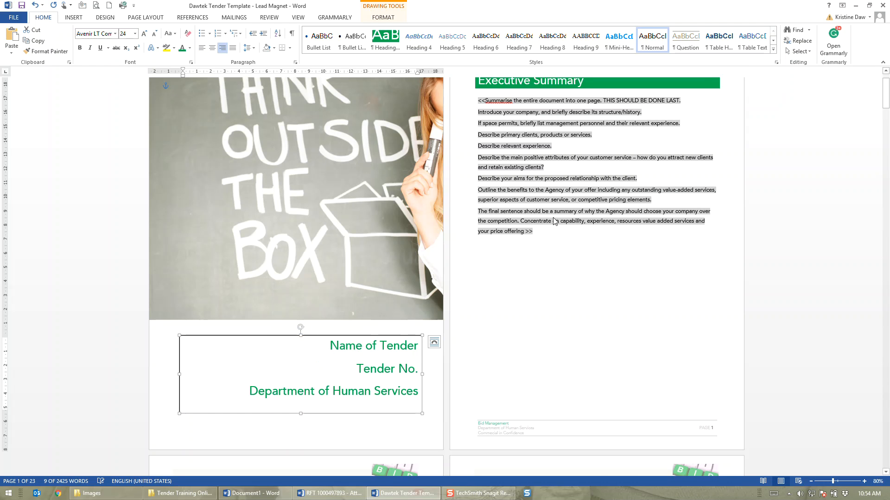
{"action": "left_click", "coordinate": [775, 130]}
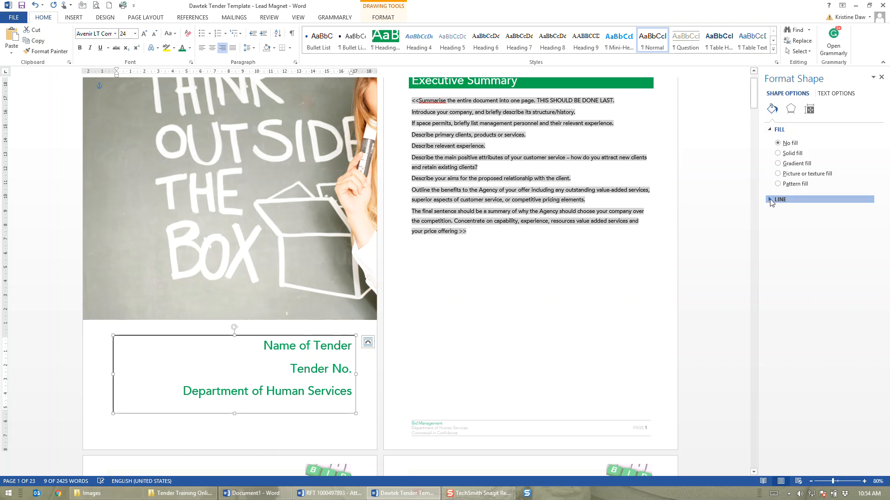
{"action": "left_click", "coordinate": [777, 203]}
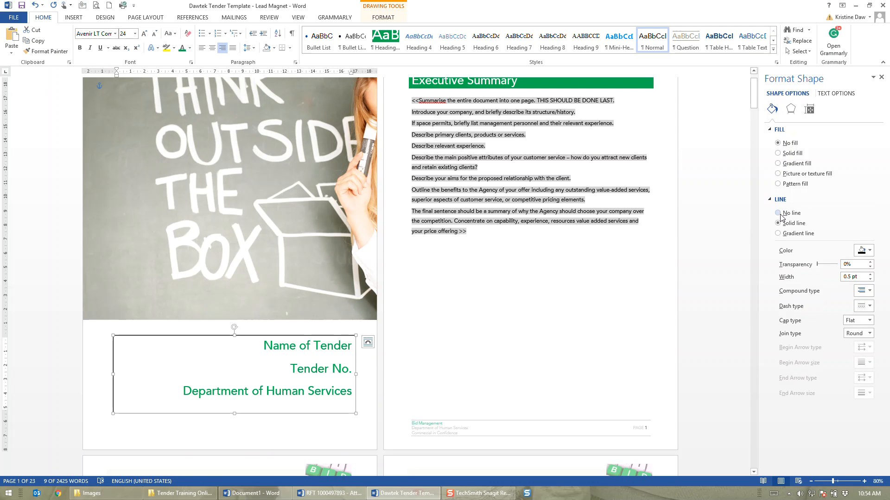
{"action": "left_click", "coordinate": [881, 78]}
{"action": "left_click", "coordinate": [294, 420]}
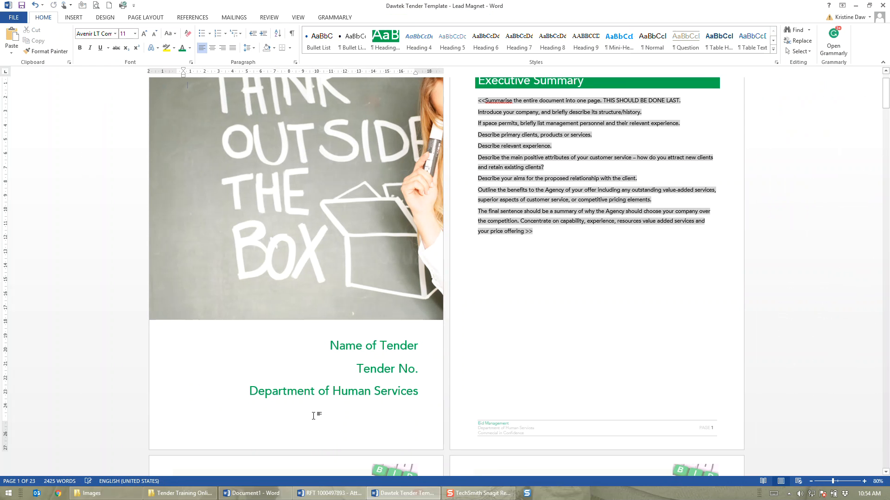
- Apply the green heading style to the Company Profile heading
{"action": "scroll", "coordinate": [363, 343], "scroll_direction": "down", "scroll_amount": 7}
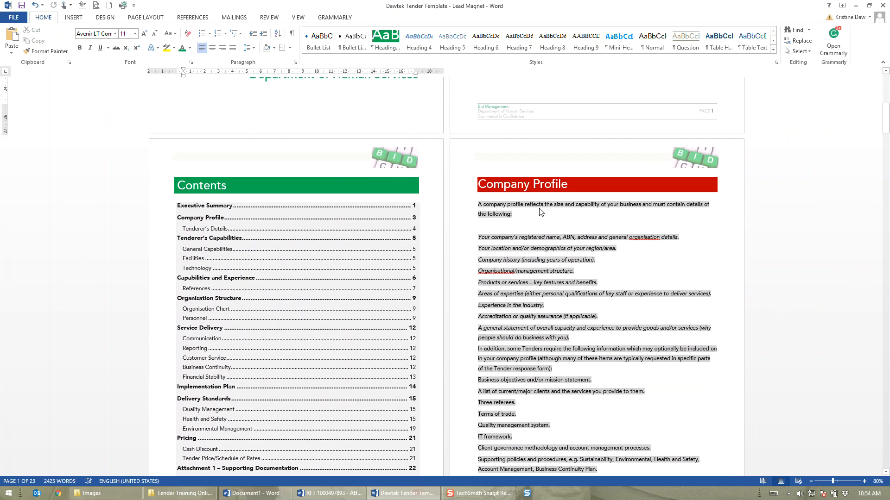
{"action": "left_click", "coordinate": [544, 184]}
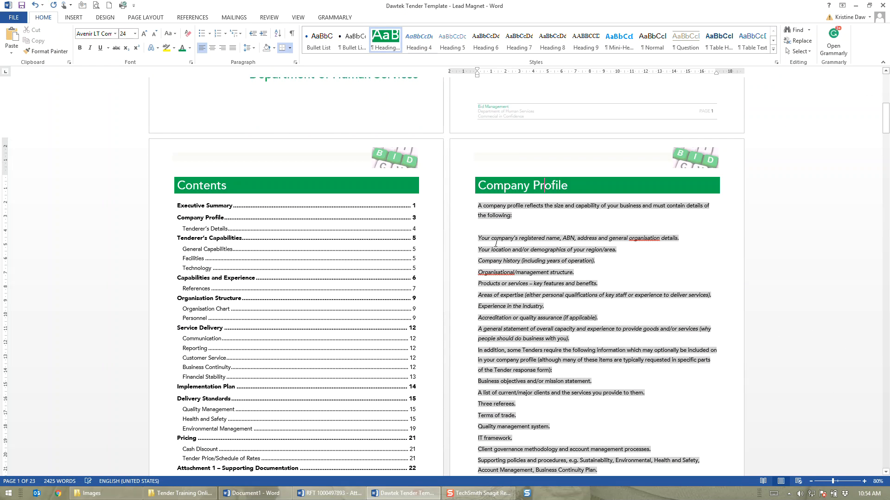
- Update the entire table of contents on the Contents page, including its headings and page numbers
{"action": "scroll", "coordinate": [496, 243], "scroll_direction": "down", "scroll_amount": 9}
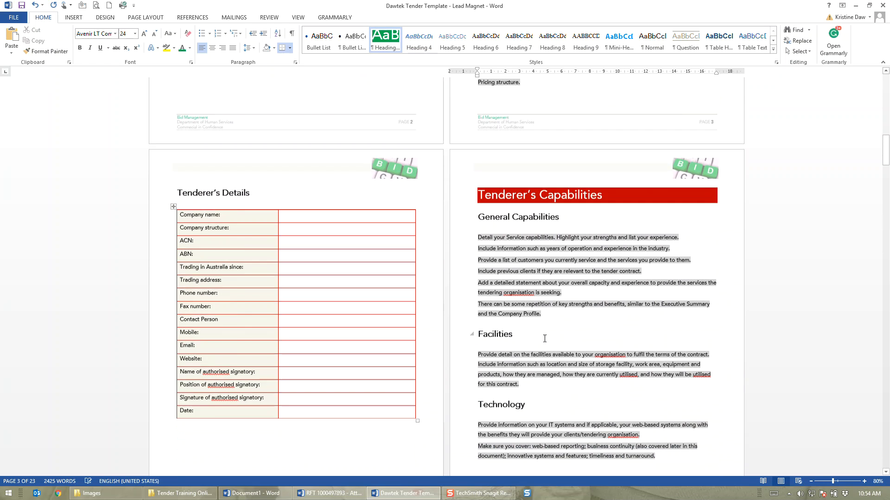
{"action": "scroll", "coordinate": [533, 331], "scroll_direction": "up", "scroll_amount": 6}
{"action": "scroll", "coordinate": [545, 339], "scroll_direction": "up", "scroll_amount": 2}
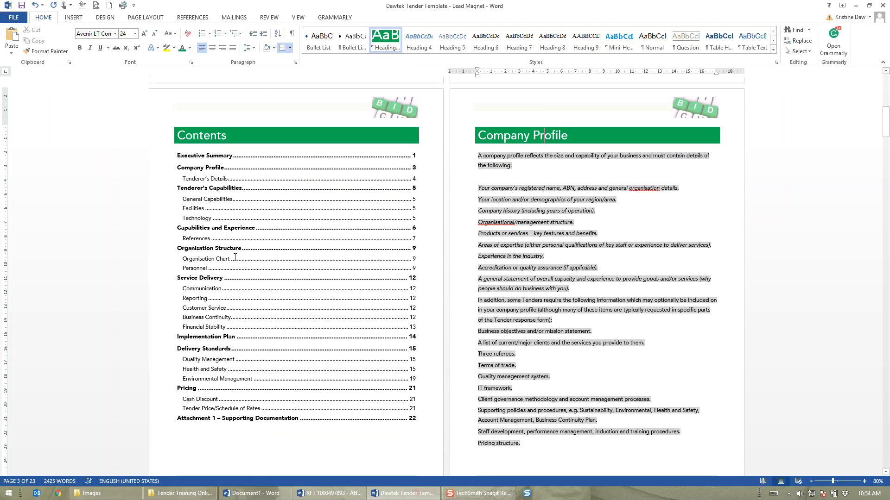
{"action": "key", "text": "F9"}
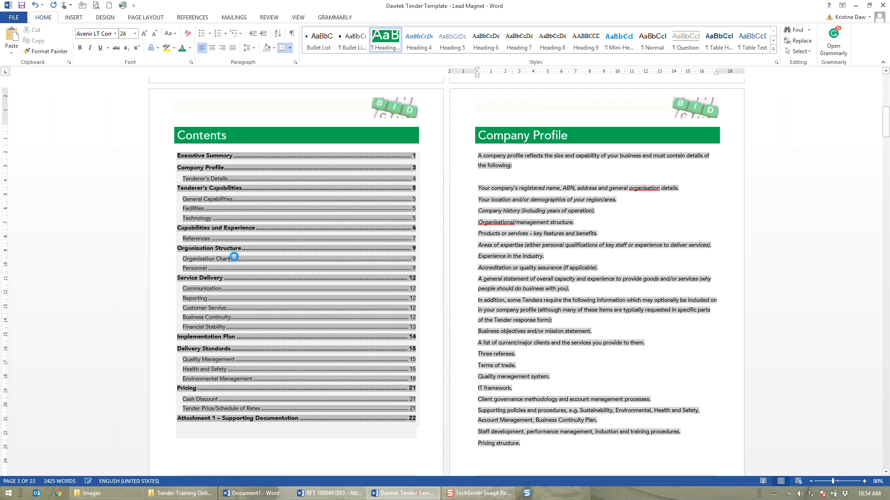
{"action": "left_click", "coordinate": [395, 246]}
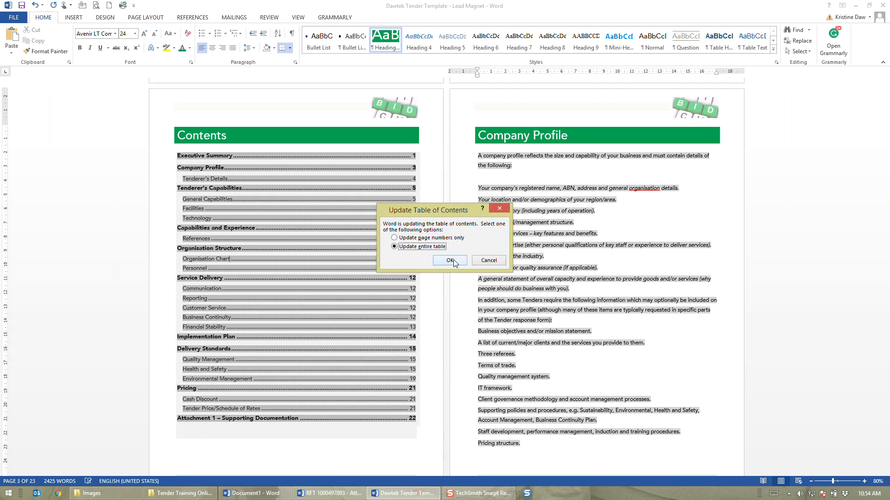
{"action": "left_click", "coordinate": [450, 261]}
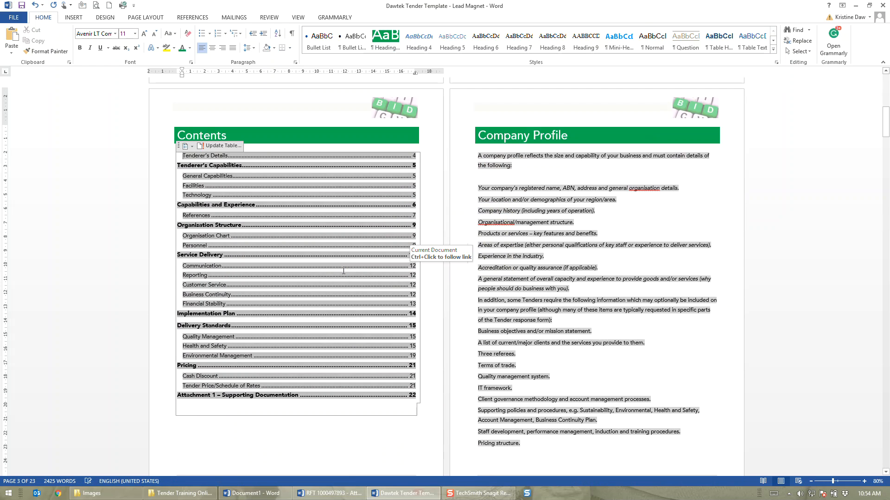